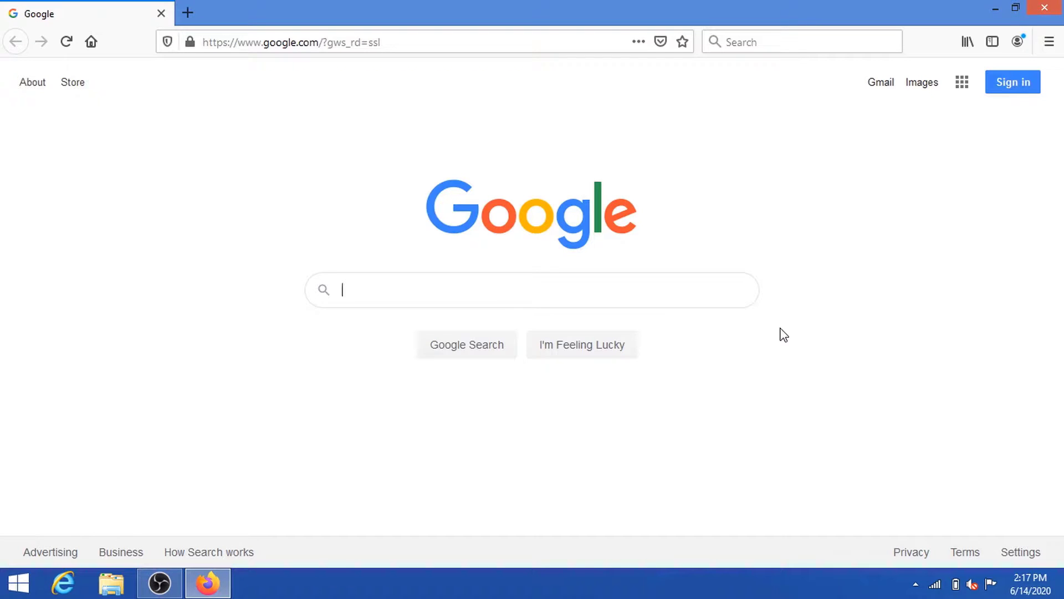
pyautogui.click(439, 36)
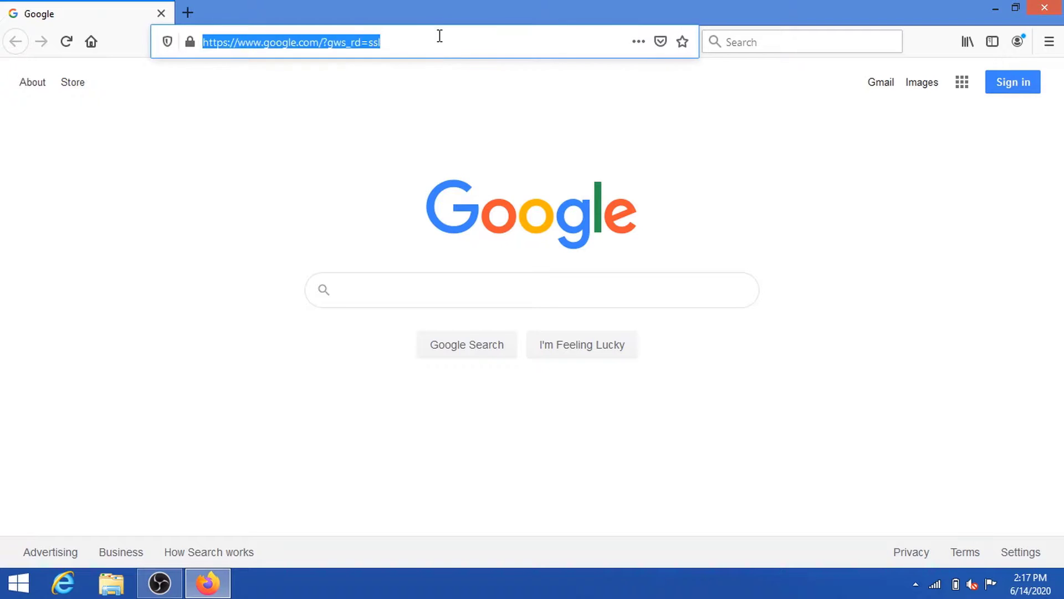
pyautogui.write('https://github.com/ccrisan/motioneyeos/wiki/Supported-Devices')
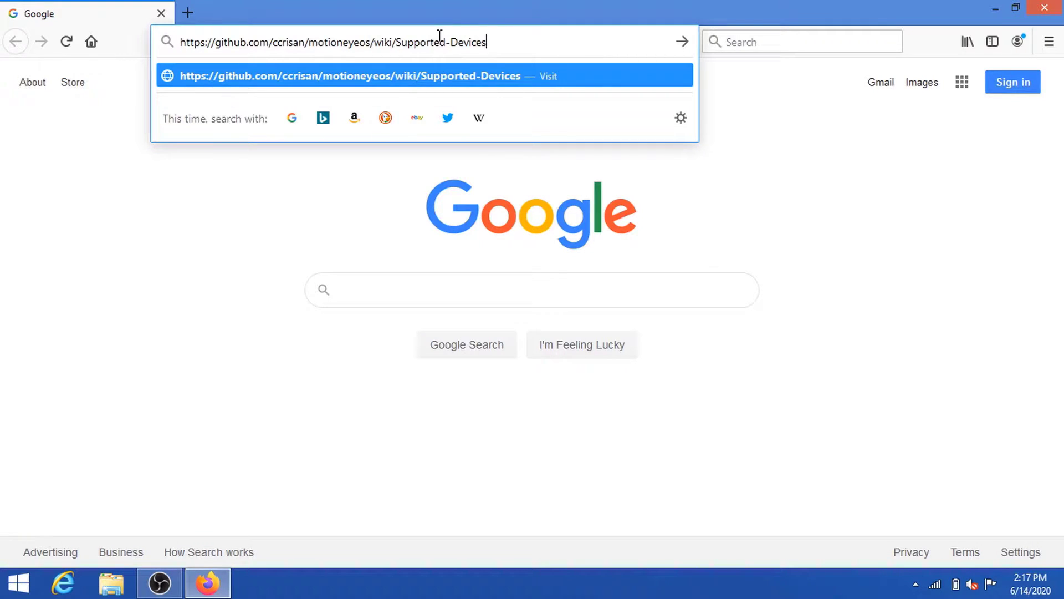
pyautogui.press('Return')
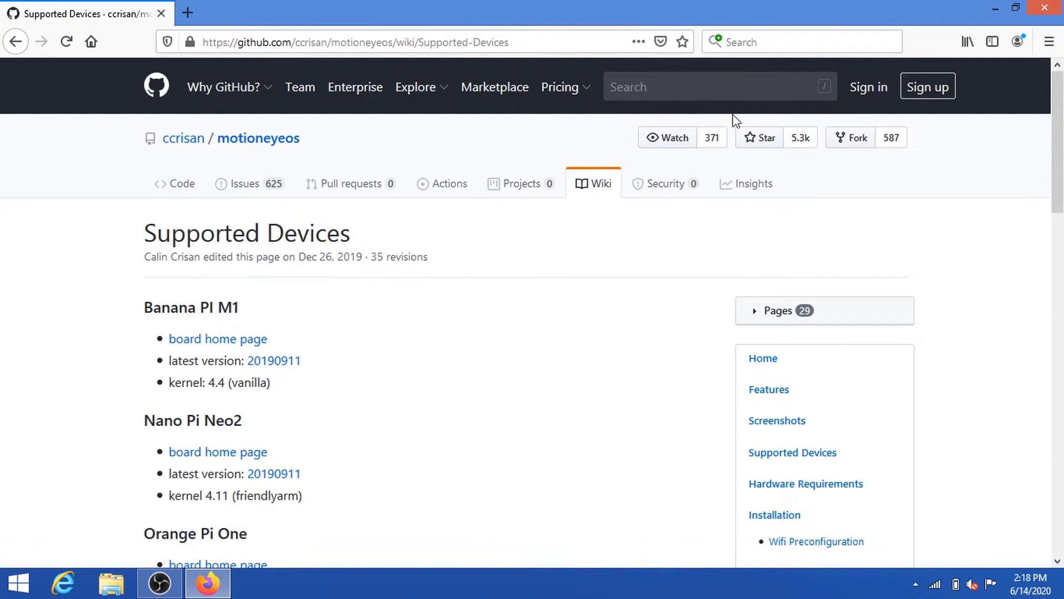
# Download the 20190911 motionEyeOS image for the Raspberry PI A, B, Zero and Zero W models, saving the file to disk.
pyautogui.moveTo(1059, 160); pyautogui.dragTo(1053, 438)
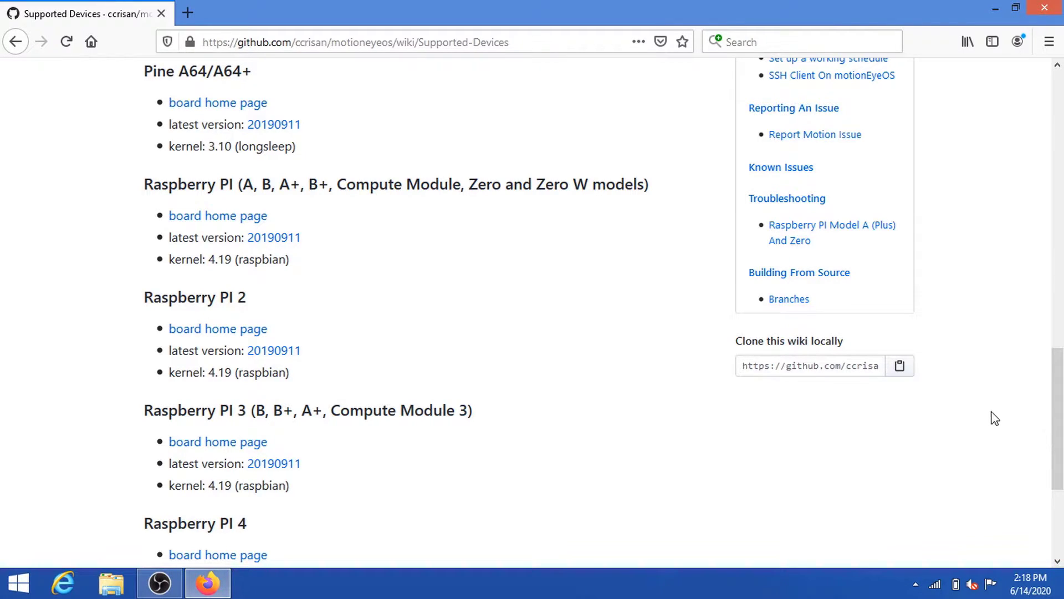
pyautogui.click(287, 240)
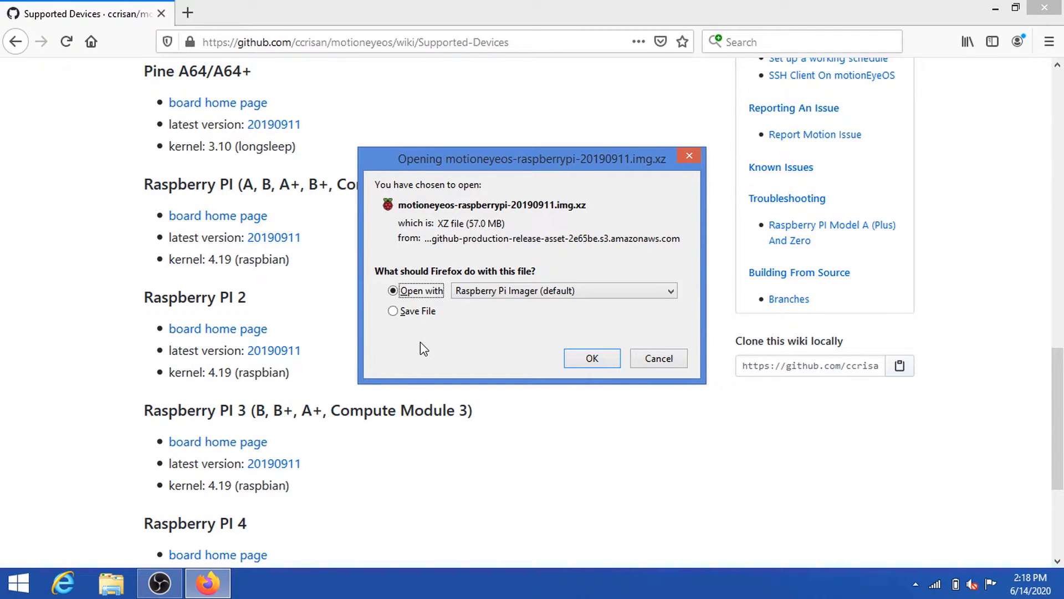
pyautogui.click(400, 312)
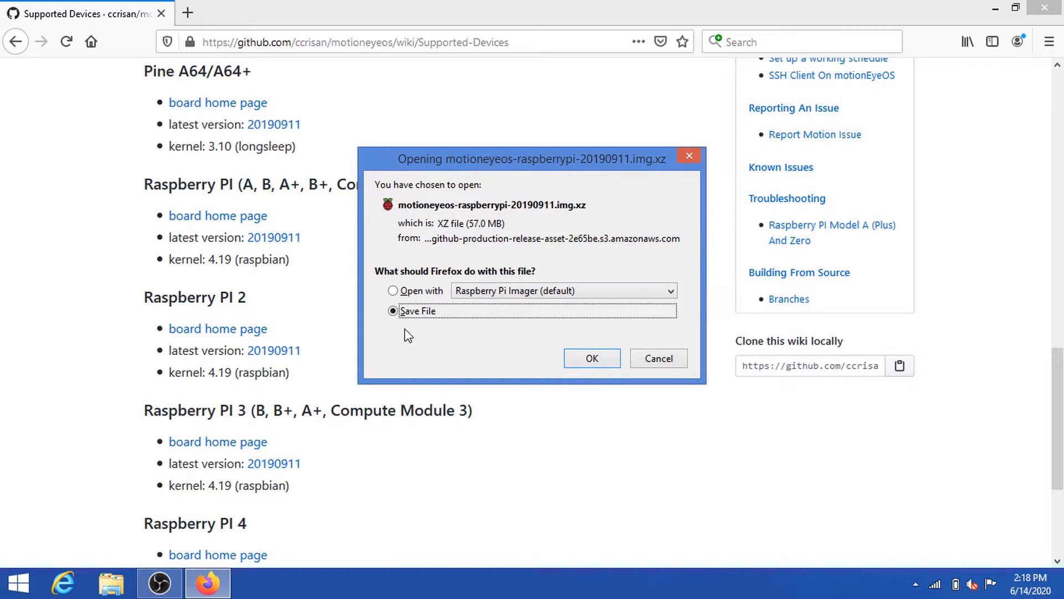
pyautogui.click(571, 364)
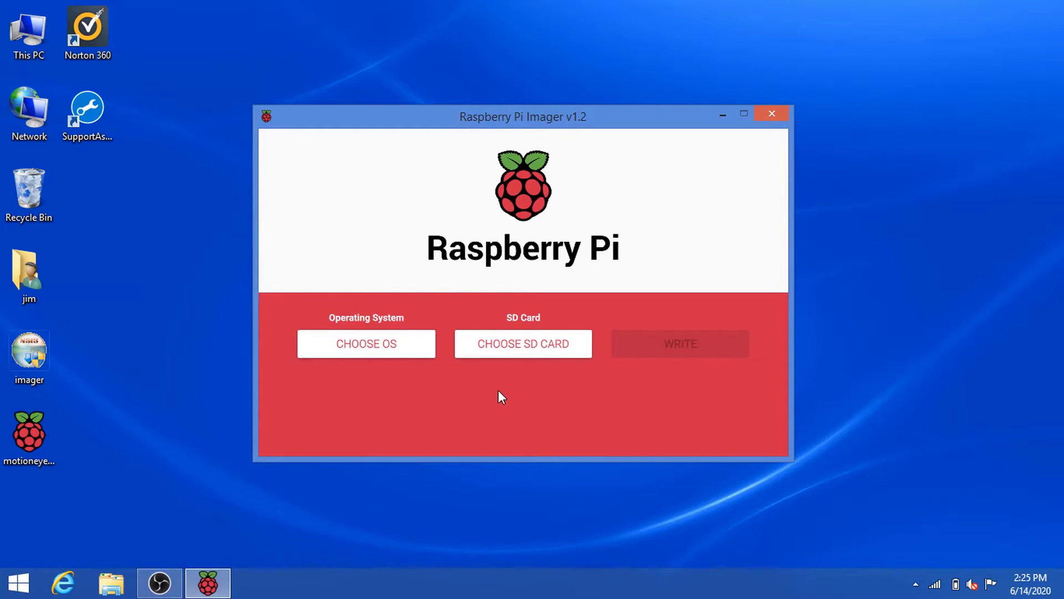
# In Raspberry Pi Imager, select the custom image motioneyeos-raspberrypi-20190911.img.xz from the Desktop folder as the operating system.
pyautogui.click(421, 344)
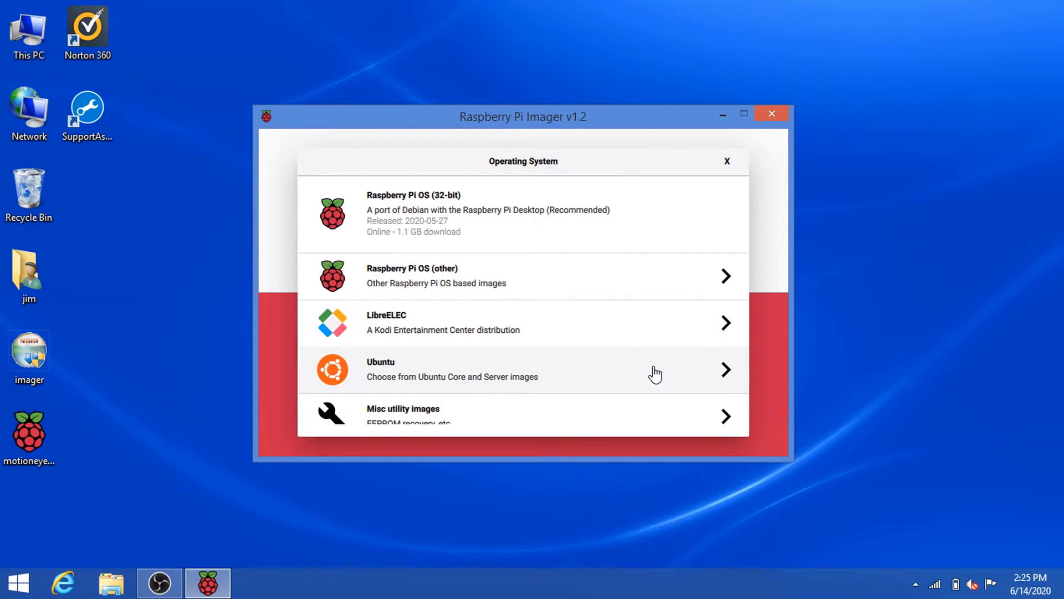
pyautogui.scroll(-3, 654, 375)
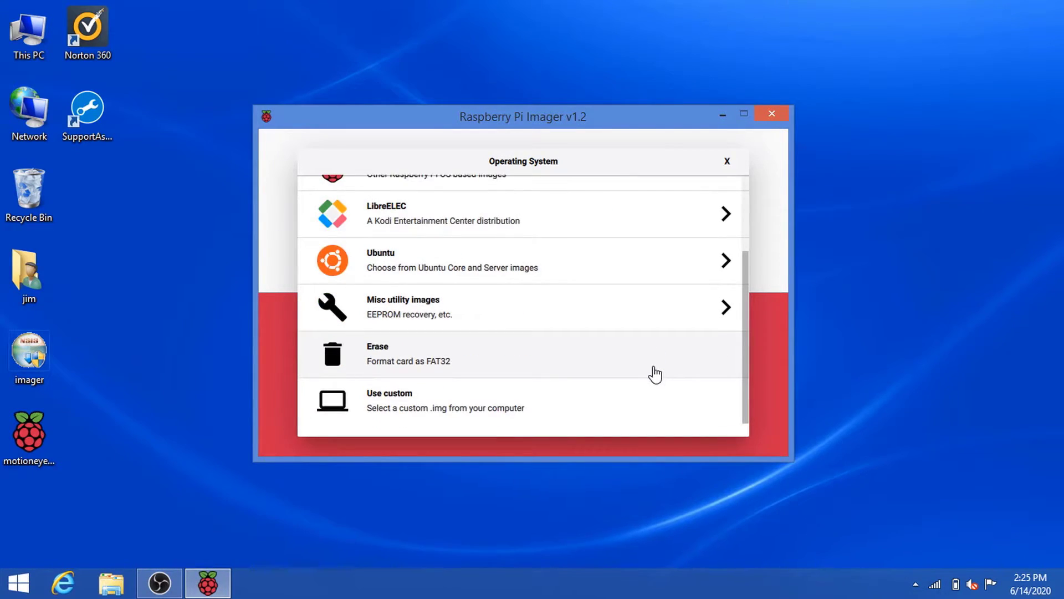
pyautogui.click(404, 413)
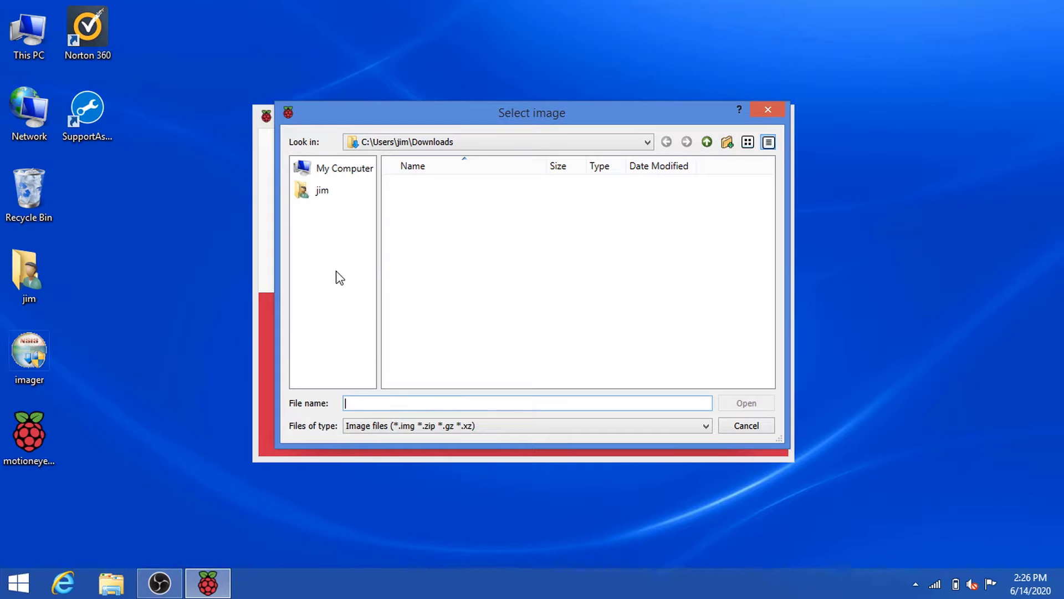
pyautogui.click(323, 195)
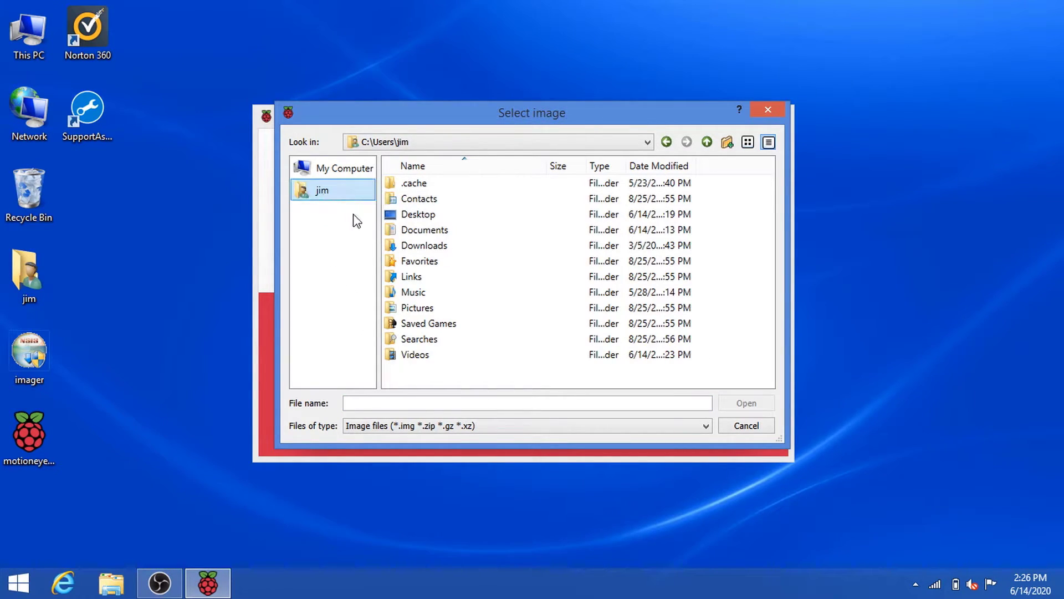
pyautogui.click(402, 216)
pyautogui.doubleClick(408, 216)
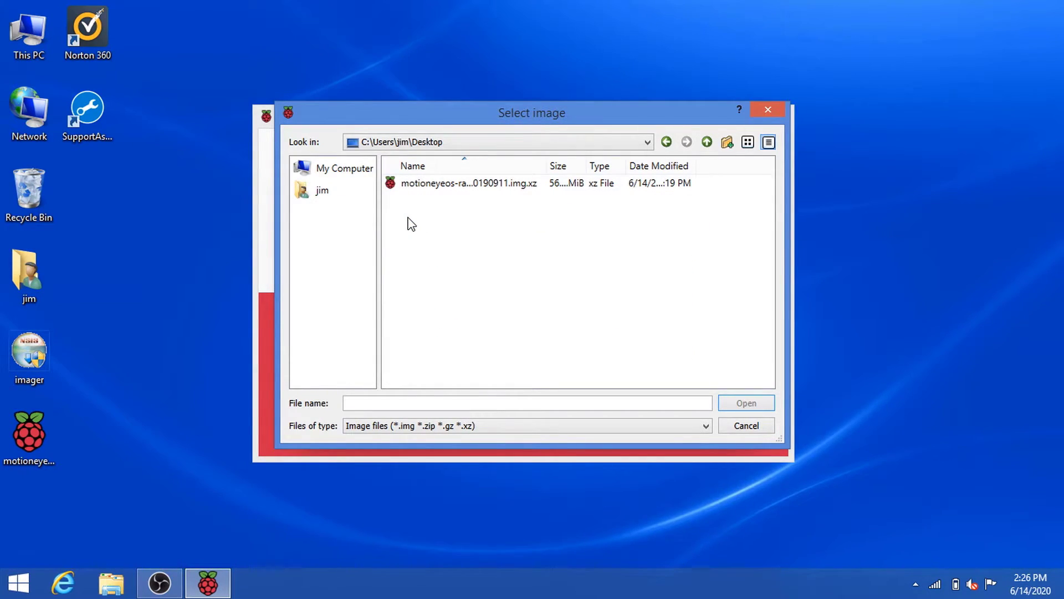
pyautogui.click(433, 187)
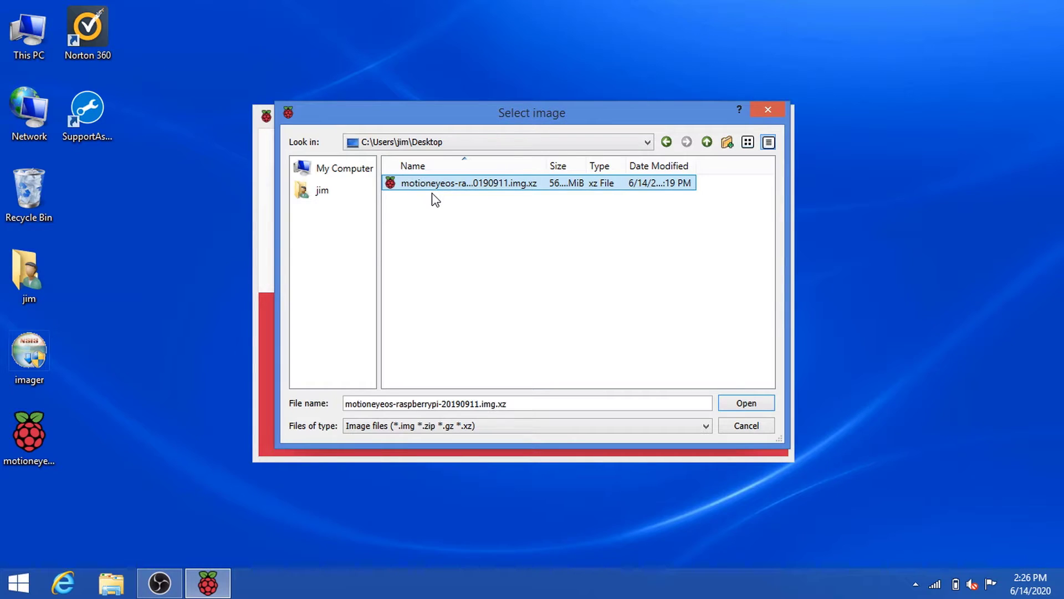
pyautogui.click(726, 407)
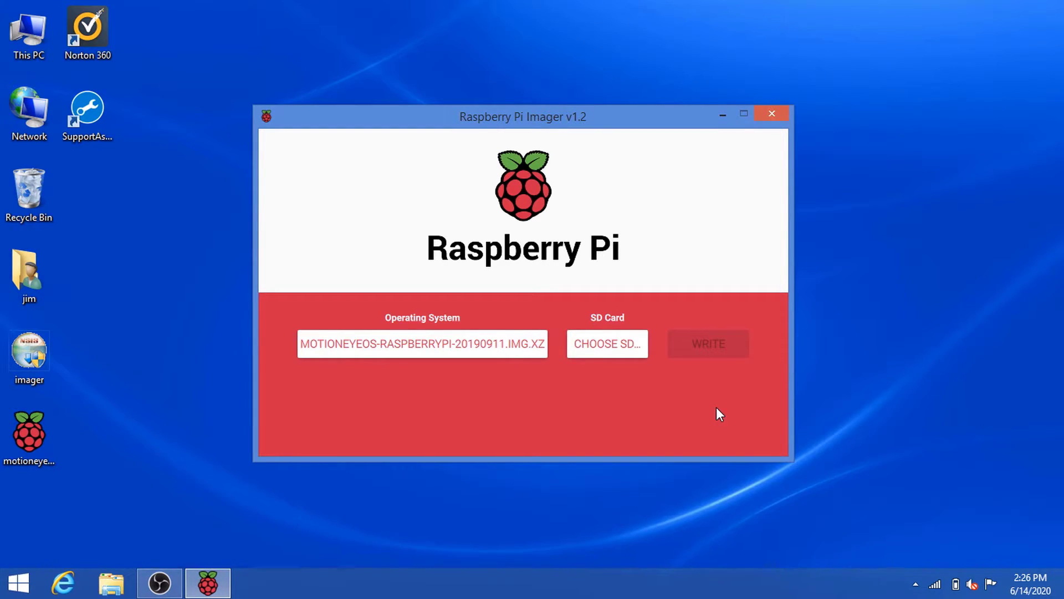
# Write the selected image to the 15.9 GB Generic MassStorageClass USB device mounted as G:\ and dismiss the completion dialog.
pyautogui.click(631, 355)
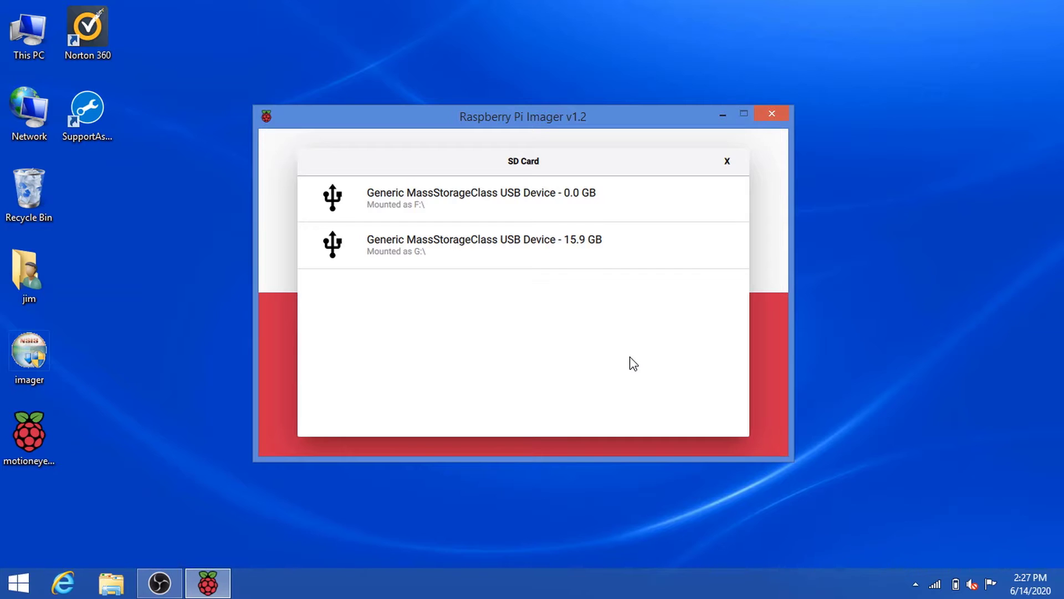
pyautogui.click(613, 262)
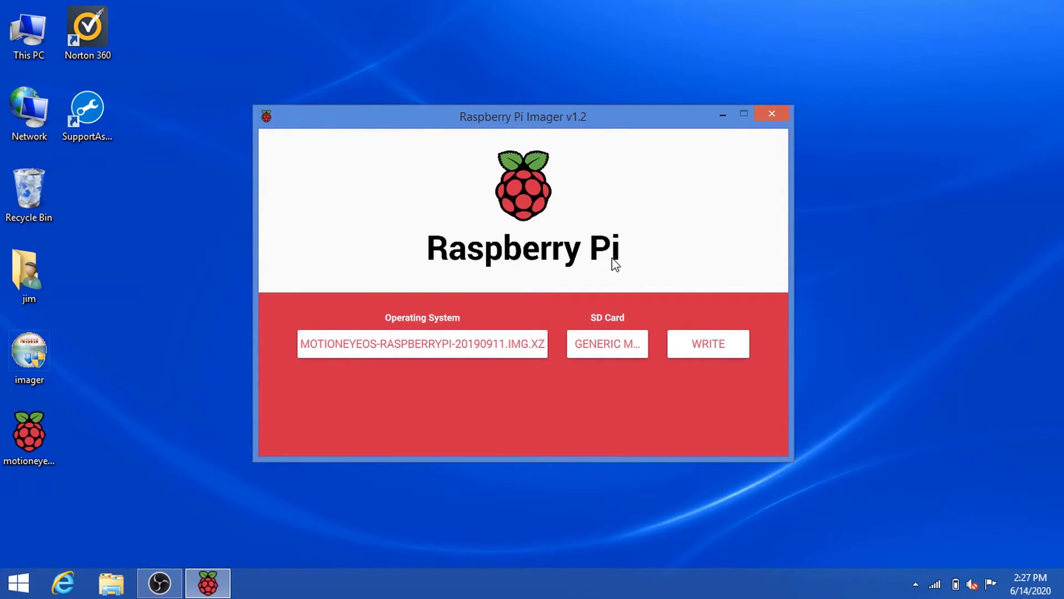
pyautogui.click(674, 339)
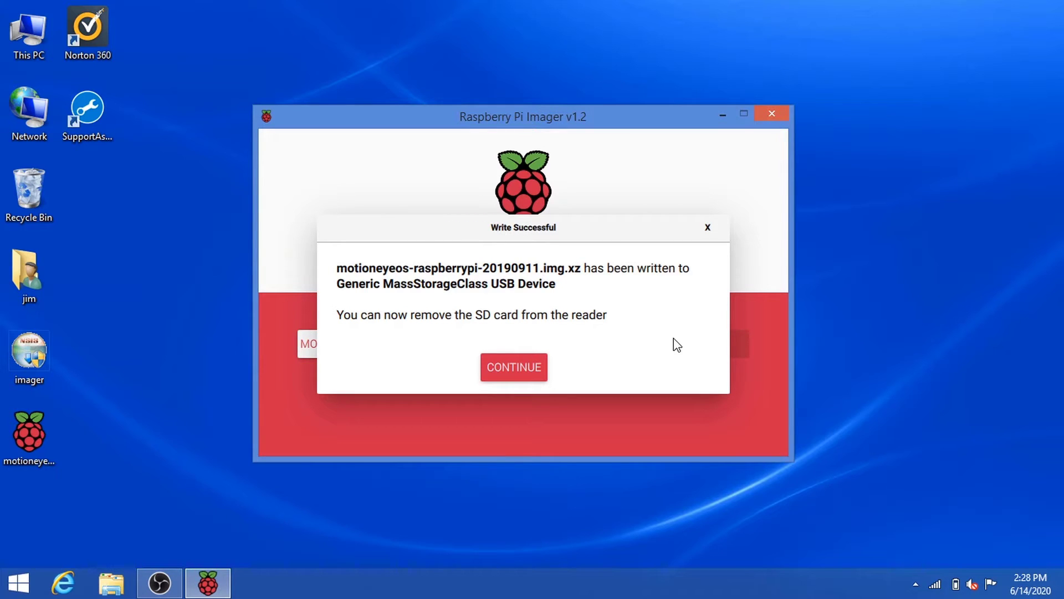
pyautogui.click(536, 375)
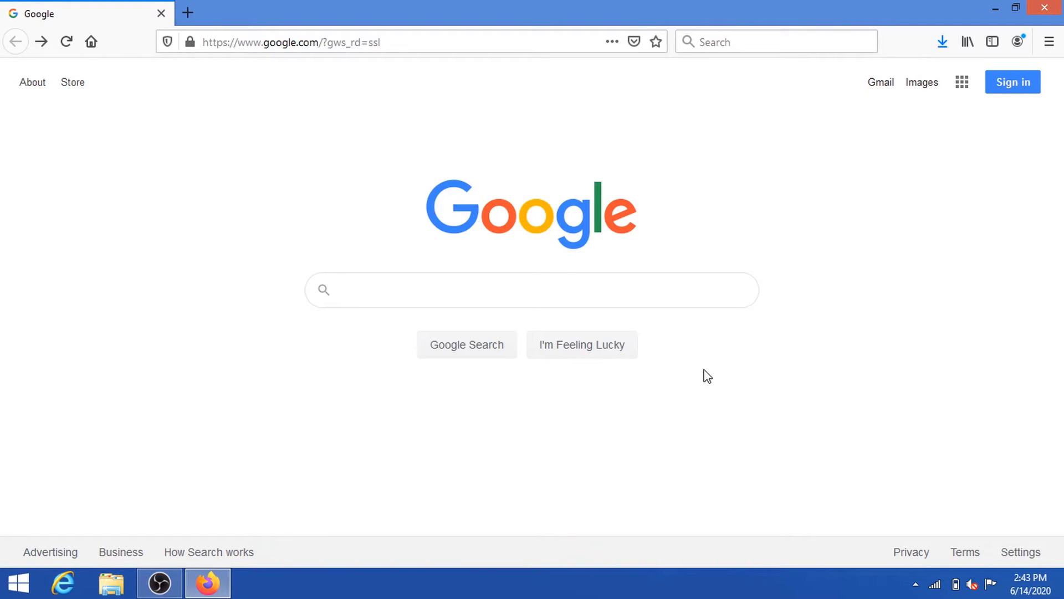
pyautogui.click(501, 46)
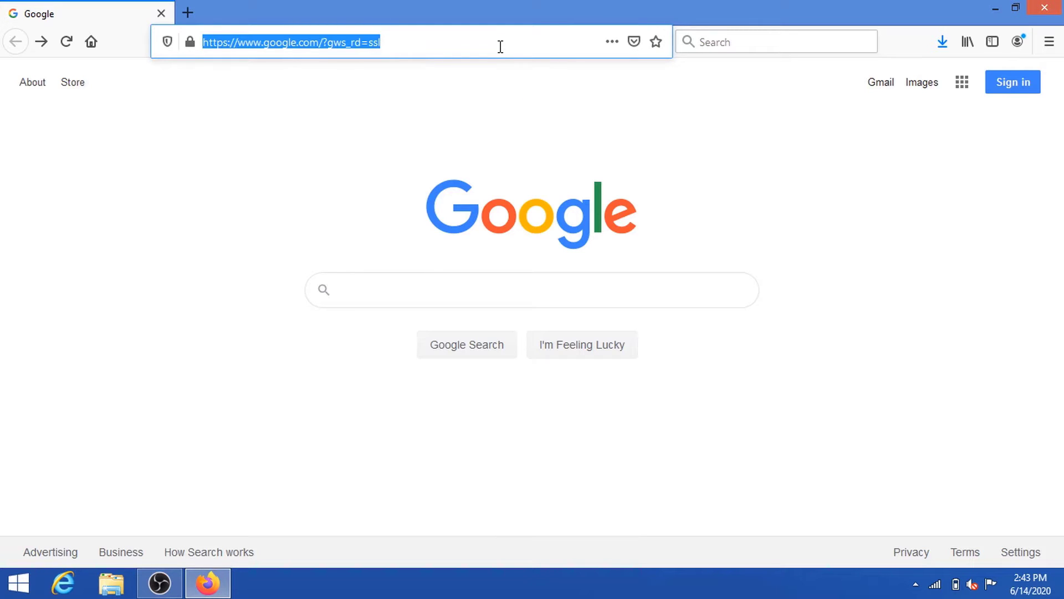
pyautogui.write('https://github.com/ccrisan/motioneyeos/wiki/Supported-Devices')
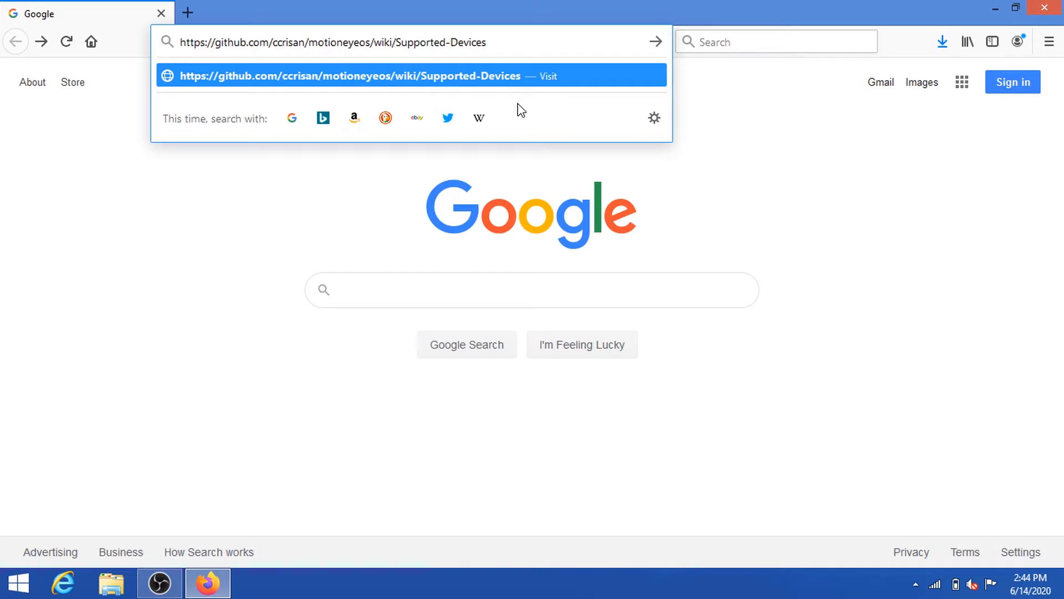
pyautogui.press('Return')
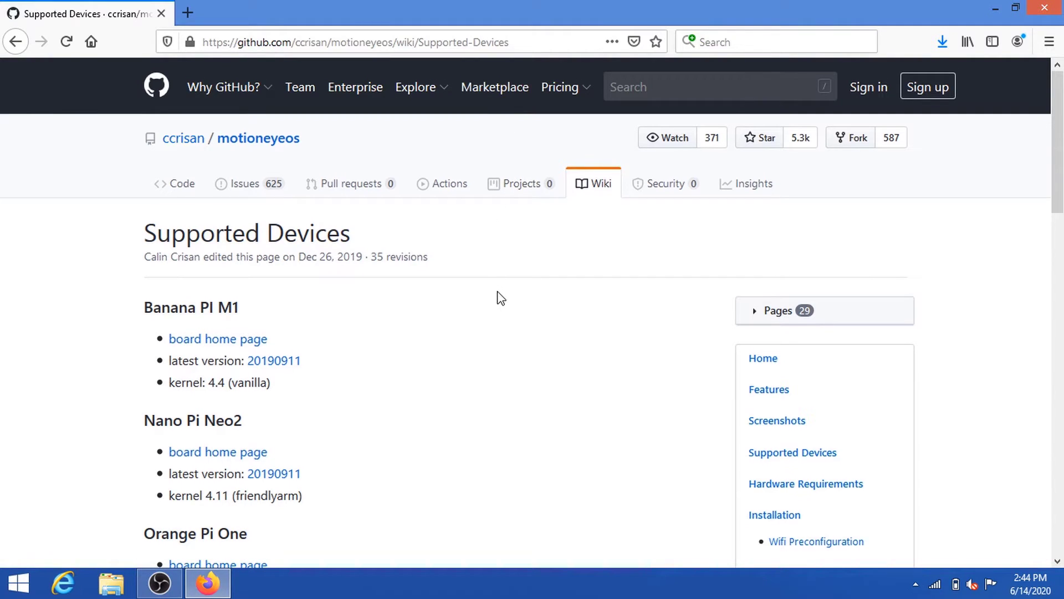
# Download the 20190911 motionEyeOS image for Raspberry PI 4, opening it directly with Raspberry Pi Imager.
pyautogui.scroll(-3, 497, 298)
pyautogui.scroll(-5, 501, 298)
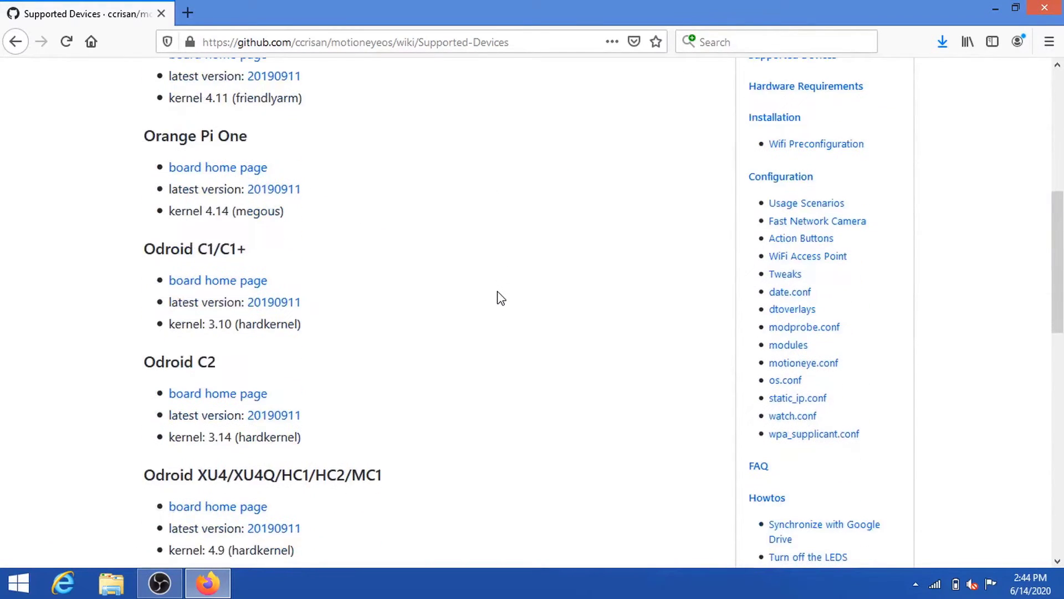
pyautogui.scroll(-8, 501, 298)
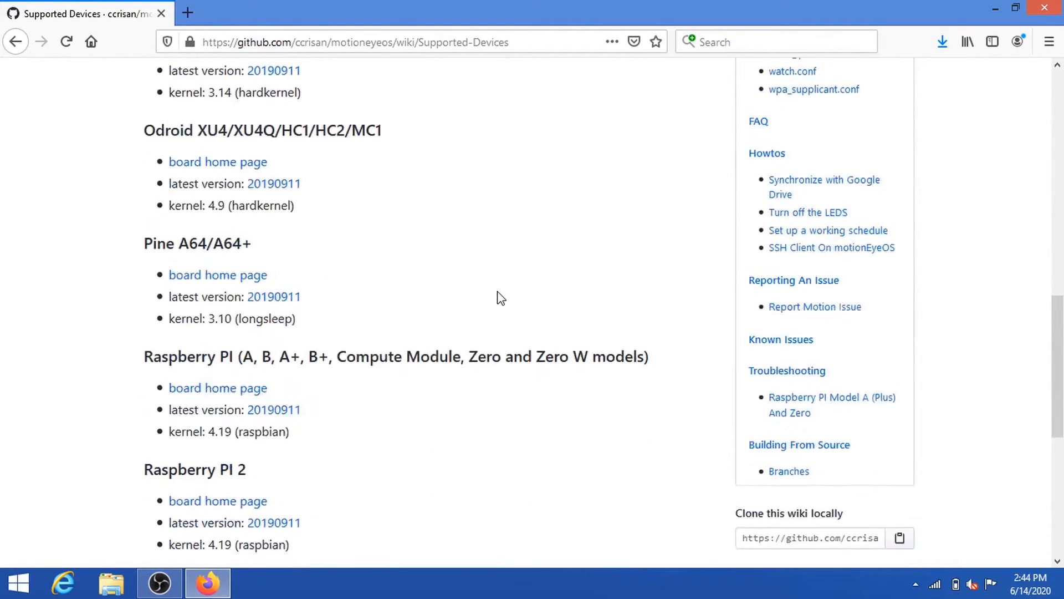
pyautogui.scroll(-4, 501, 298)
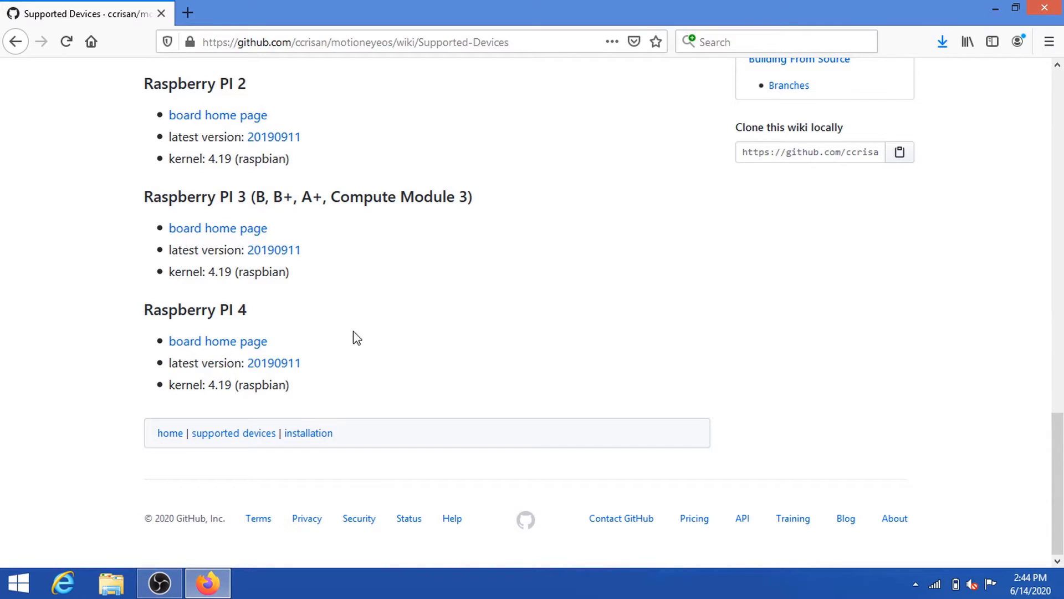
pyautogui.click(287, 365)
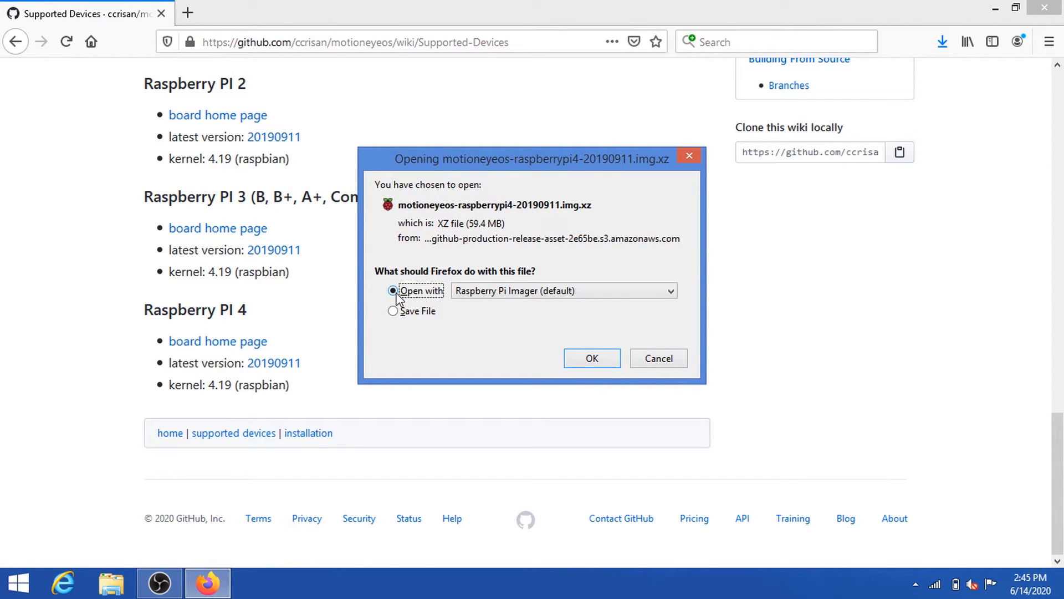
pyautogui.click(574, 361)
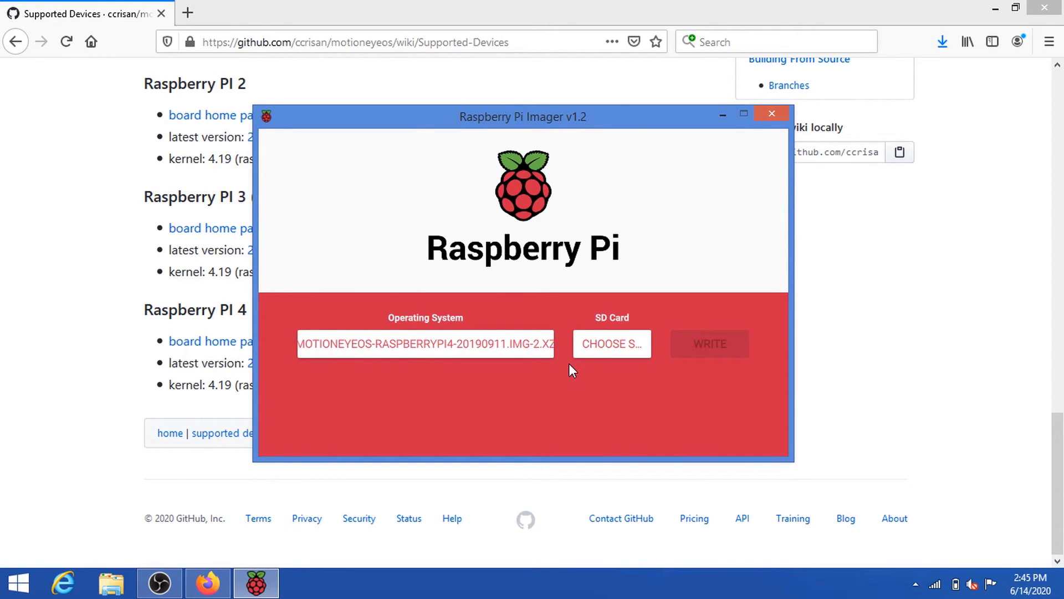
# Write the Raspberry Pi 4 image to the 31.0 GB Generic MassStorageClass USB device mounted as E:\ and dismiss the completion dialog.
pyautogui.click(599, 349)
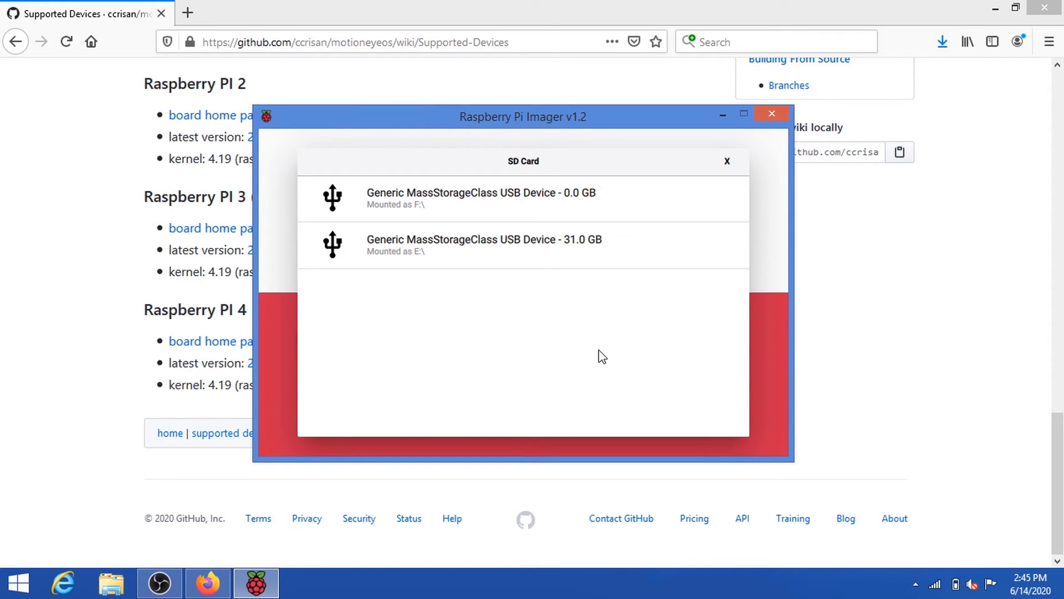
pyautogui.click(635, 268)
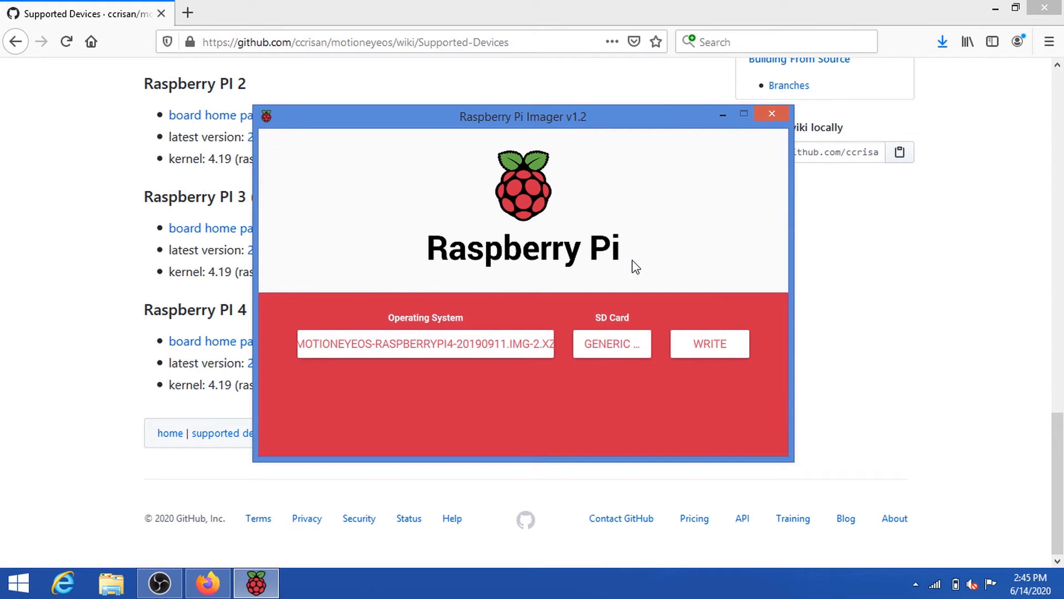
pyautogui.click(678, 349)
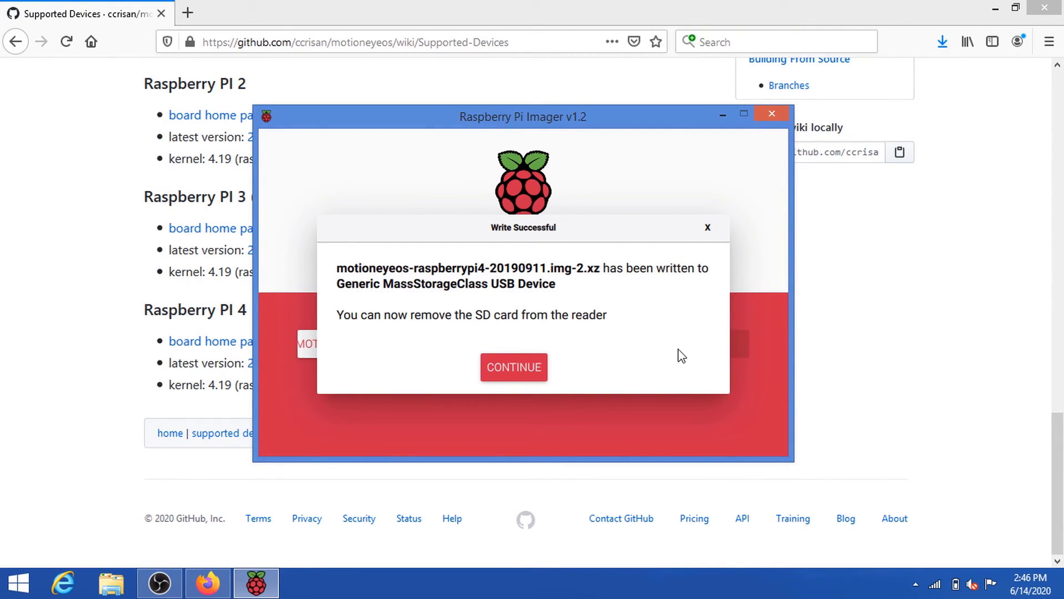
pyautogui.click(514, 367)
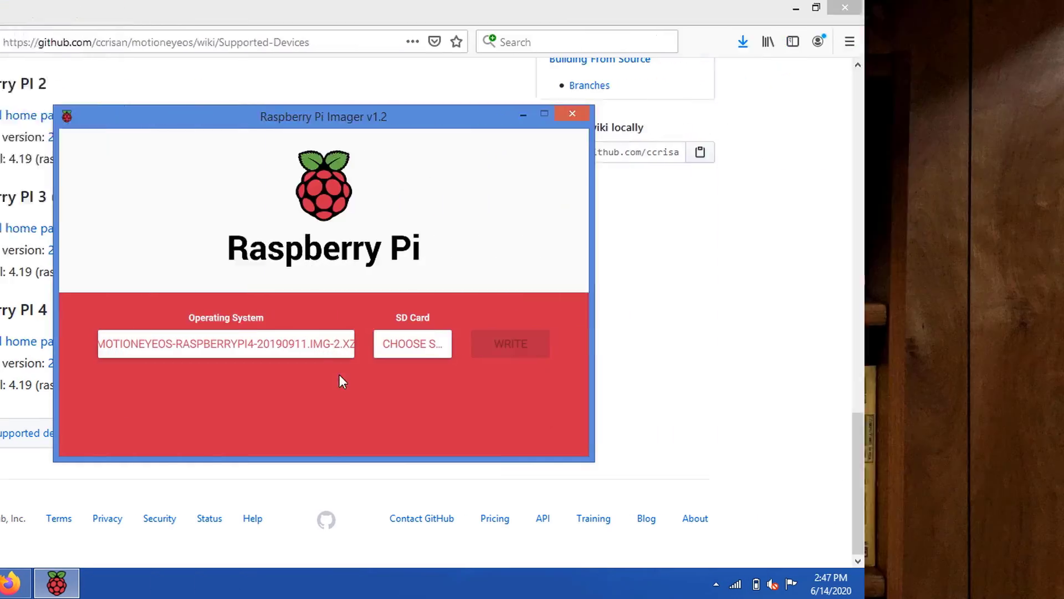